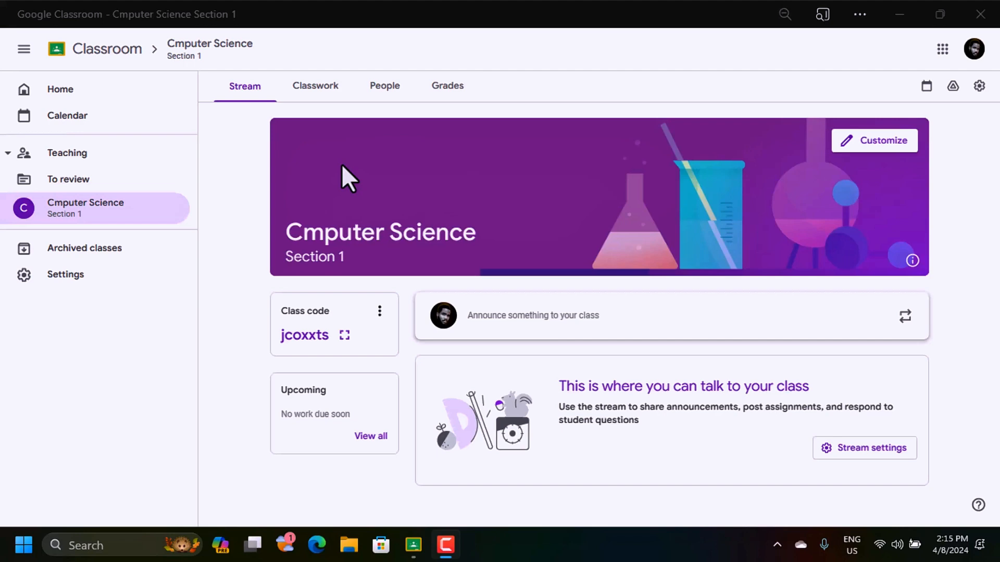
Step: Start a new assignment in the classwork of the Cmputer Science class
click(317, 90)
click(390, 129)
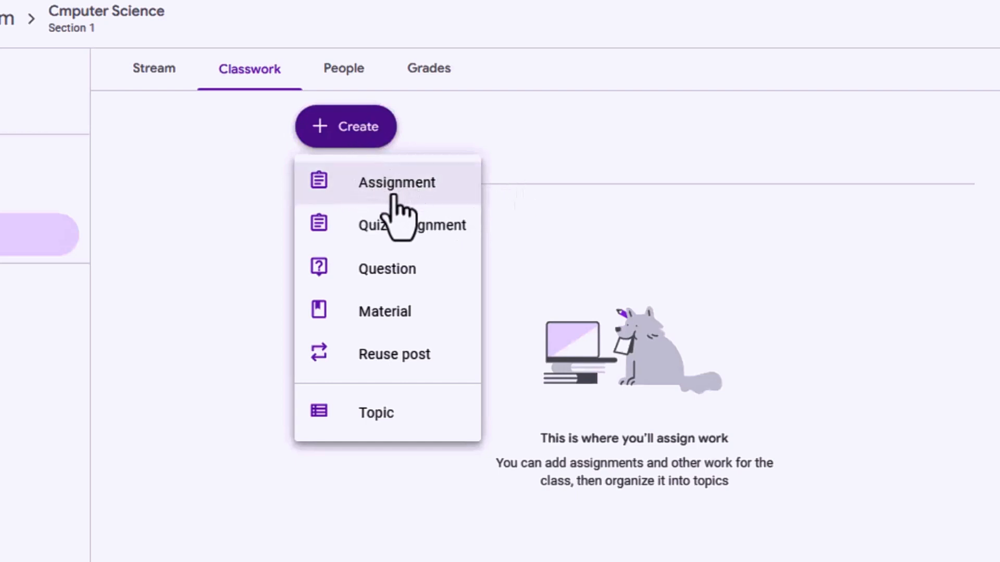
click(350, 137)
click(364, 137)
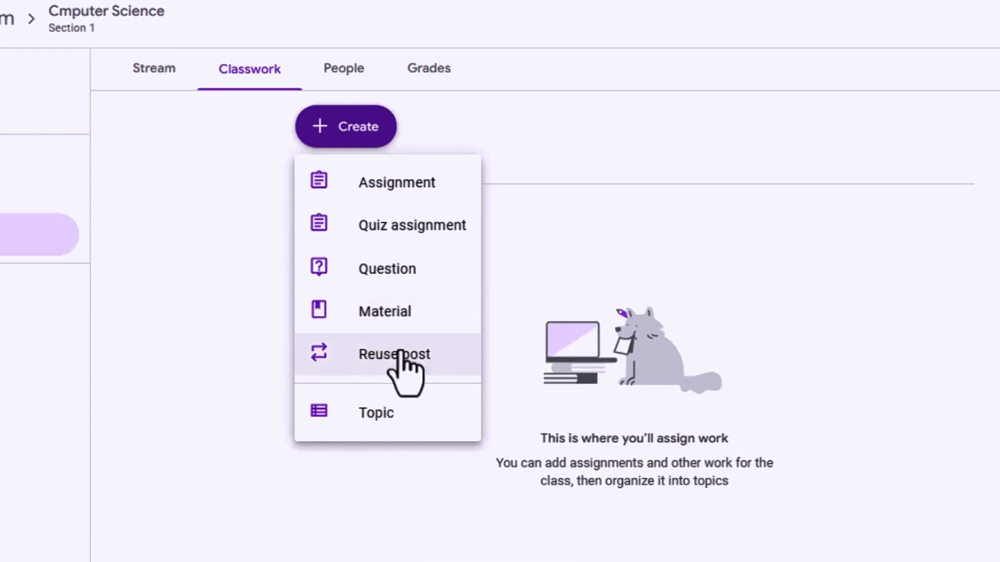
click(402, 183)
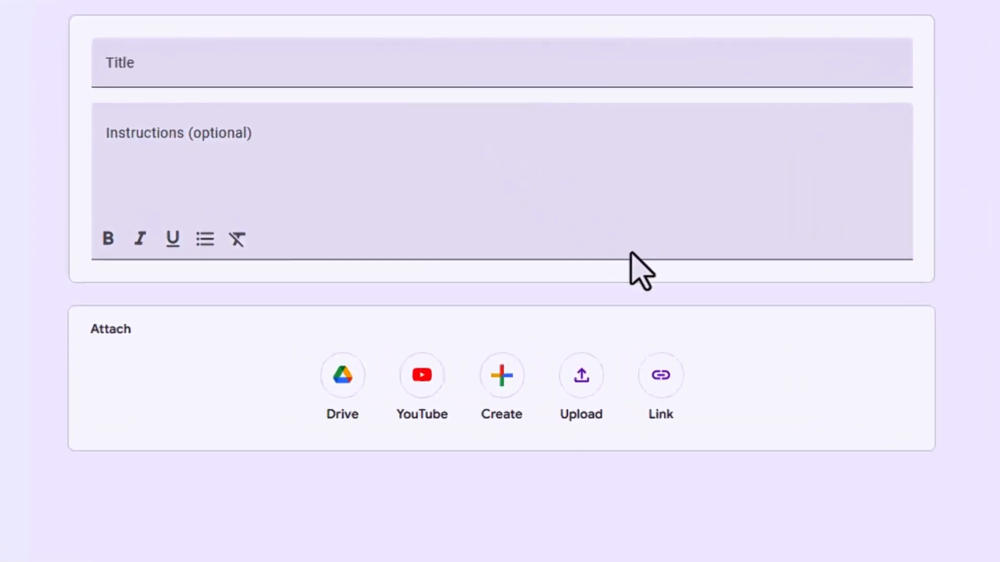
Step: Title the assignment "Computer theory" and enter the instructions "Read and complete the attached Google Doc."
click(276, 75)
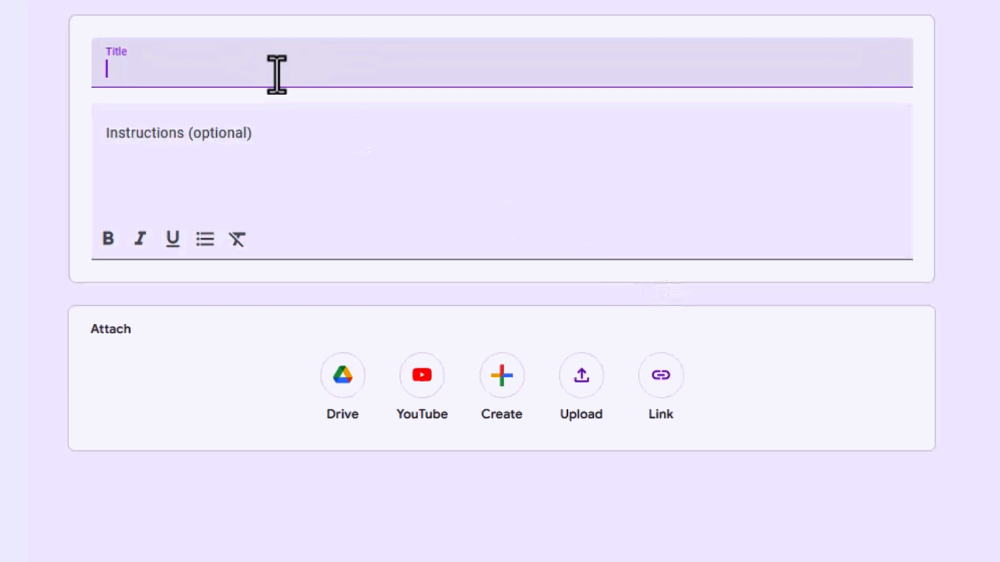
text(Computer theory)
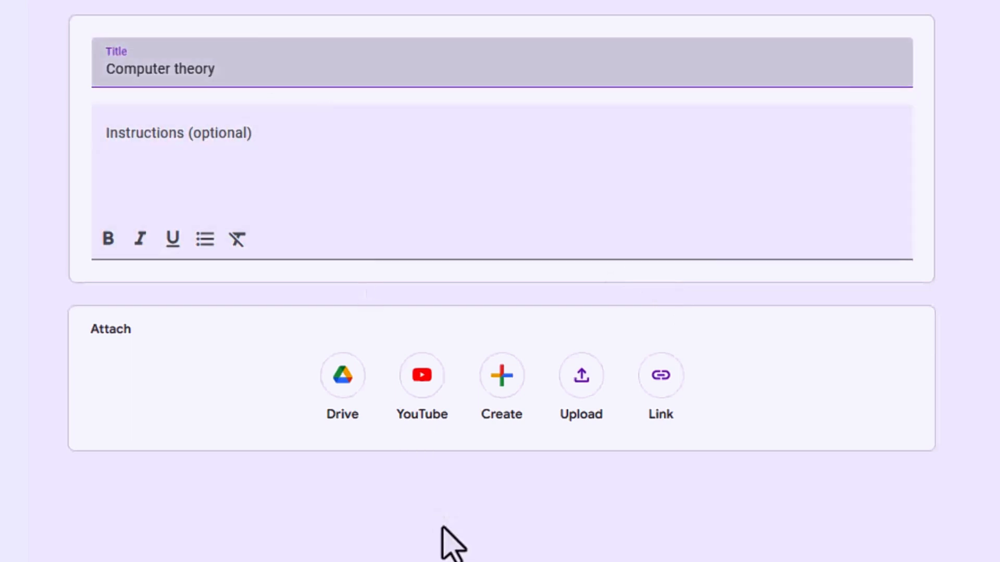
click(451, 543)
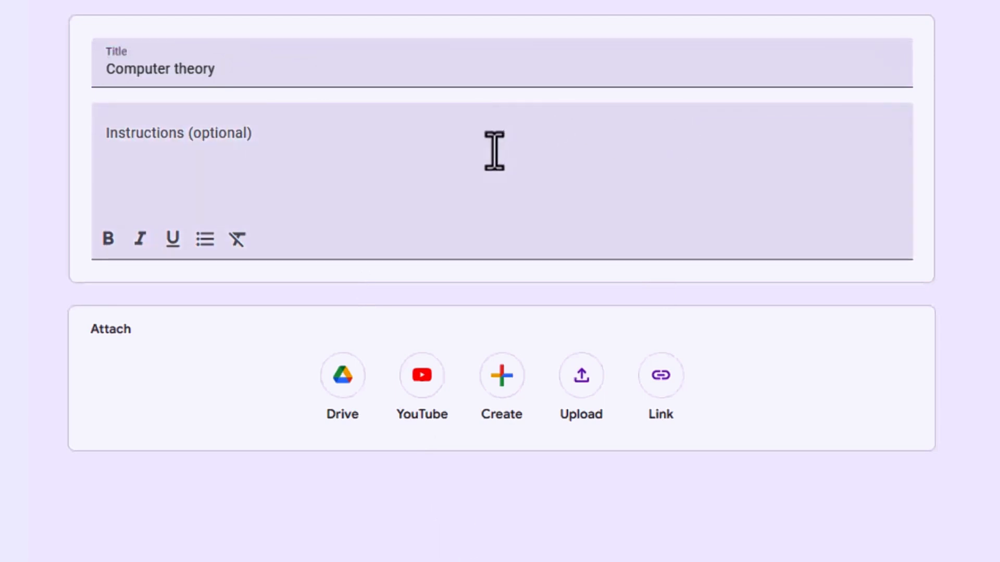
click(452, 185)
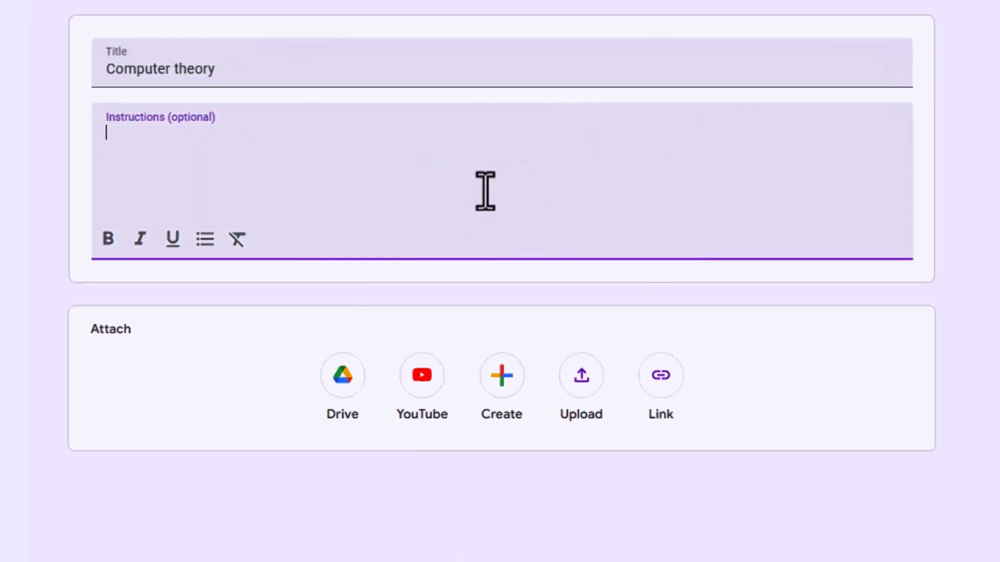
text(Read and complete the attached Google Doc.)
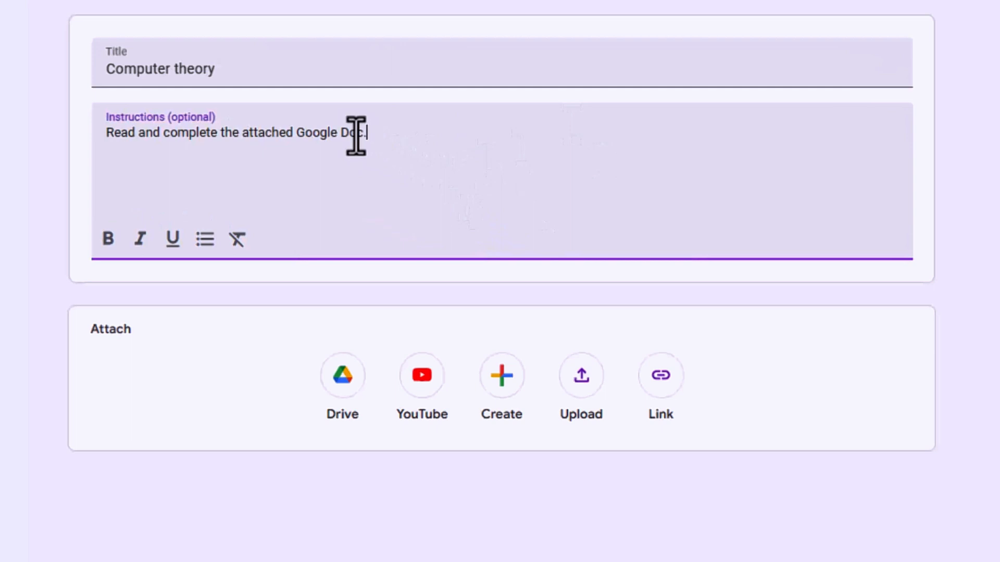
Step: View the file types that can be newly created as an attachment to the assignment
click(344, 386)
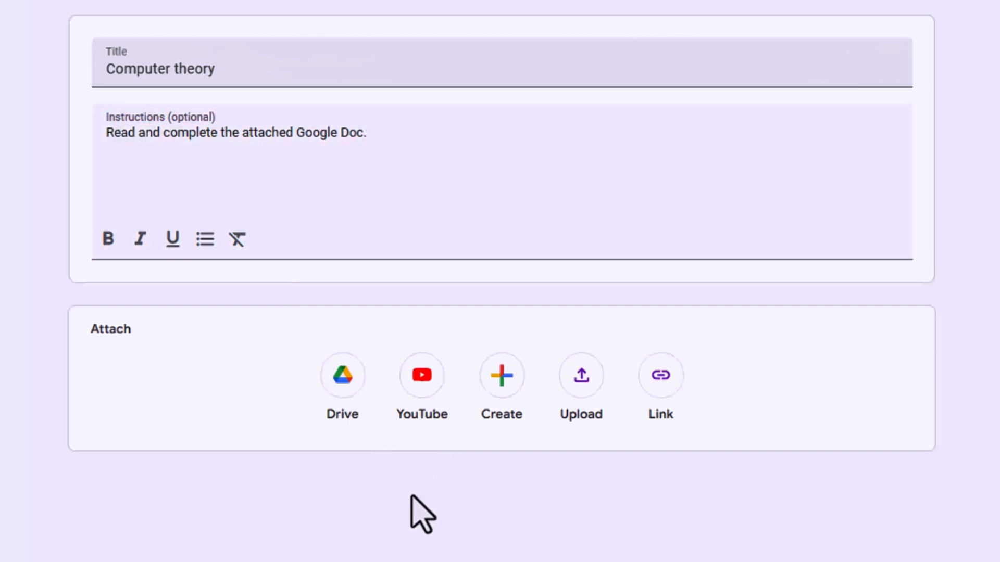
click(501, 372)
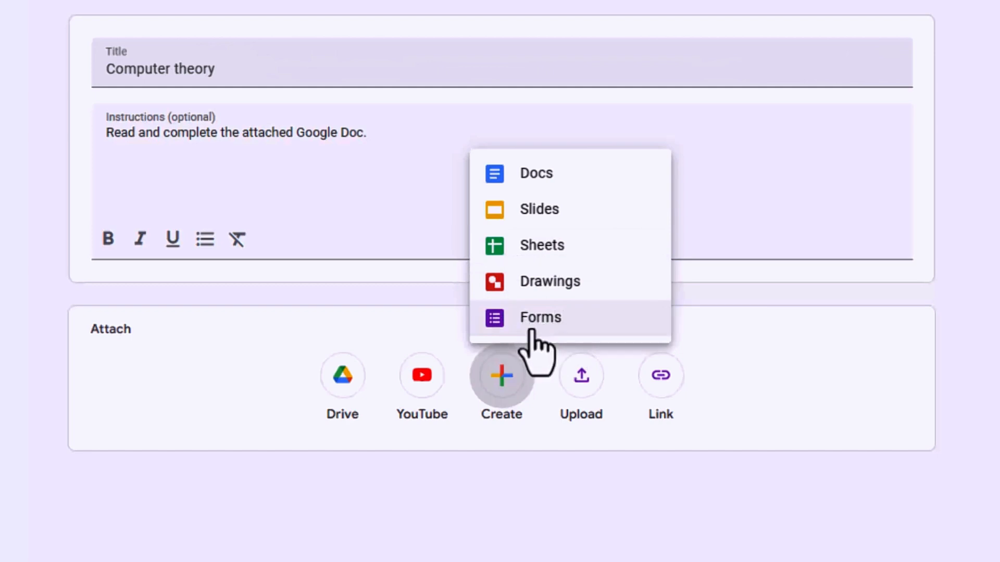
click(621, 460)
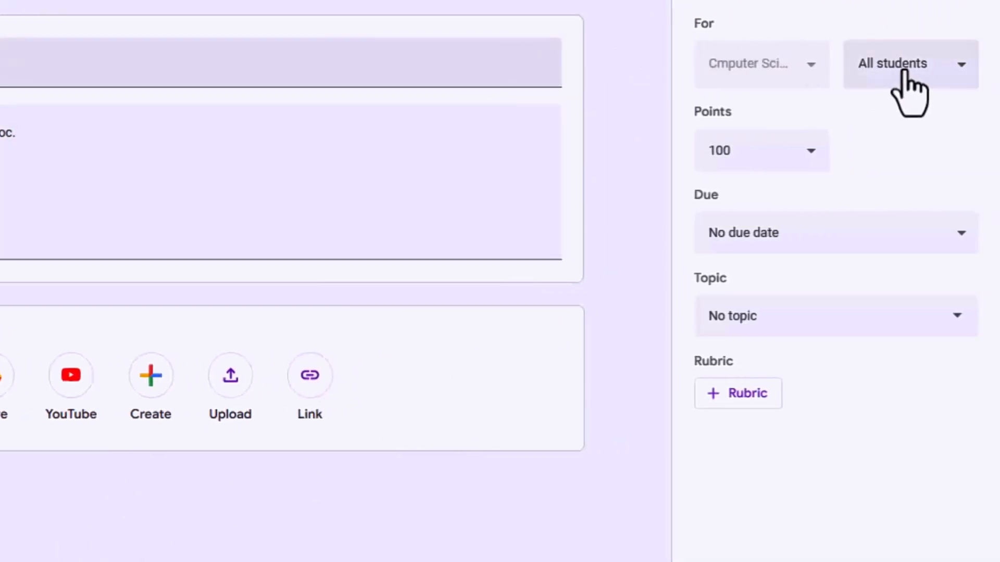
Step: Keep all students selected as recipients and set the assignment's points to 100
click(943, 78)
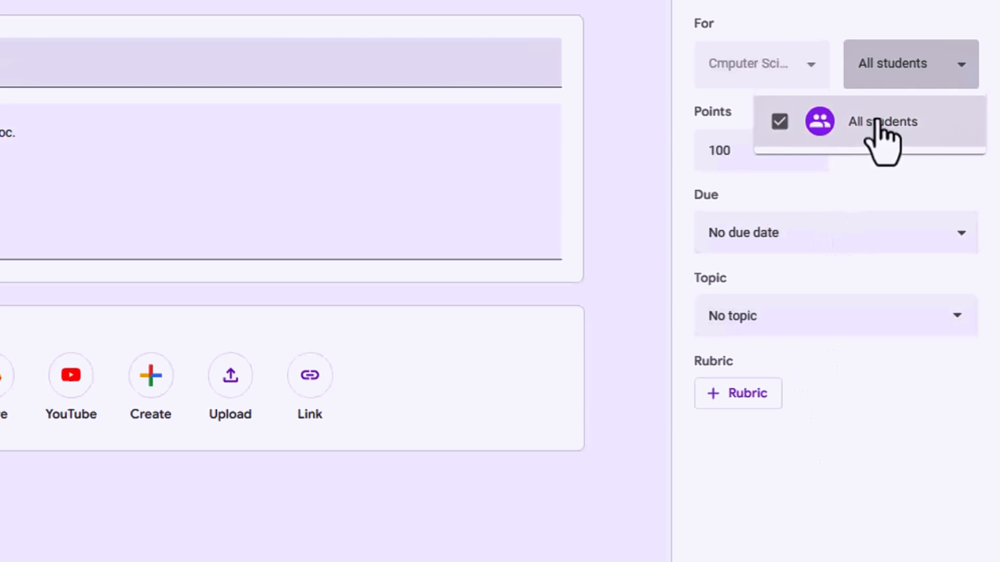
click(865, 195)
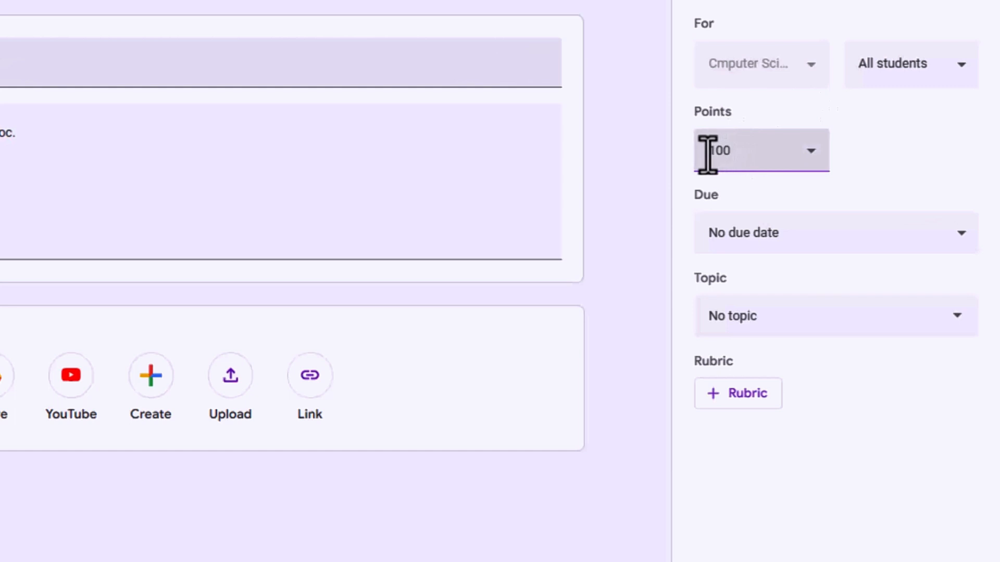
key(BackSpace)
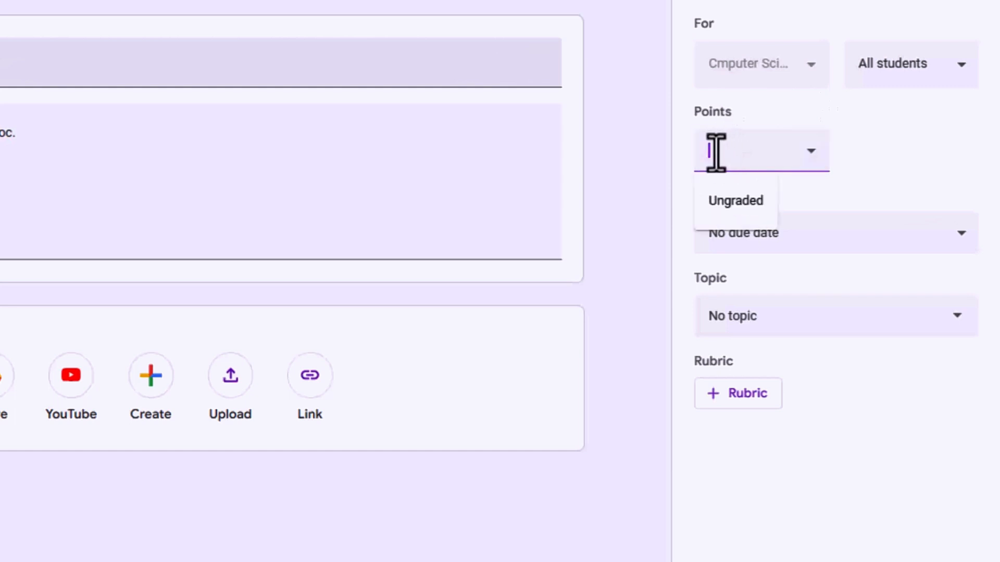
text(100)
click(709, 151)
click(678, 119)
click(811, 152)
click(812, 151)
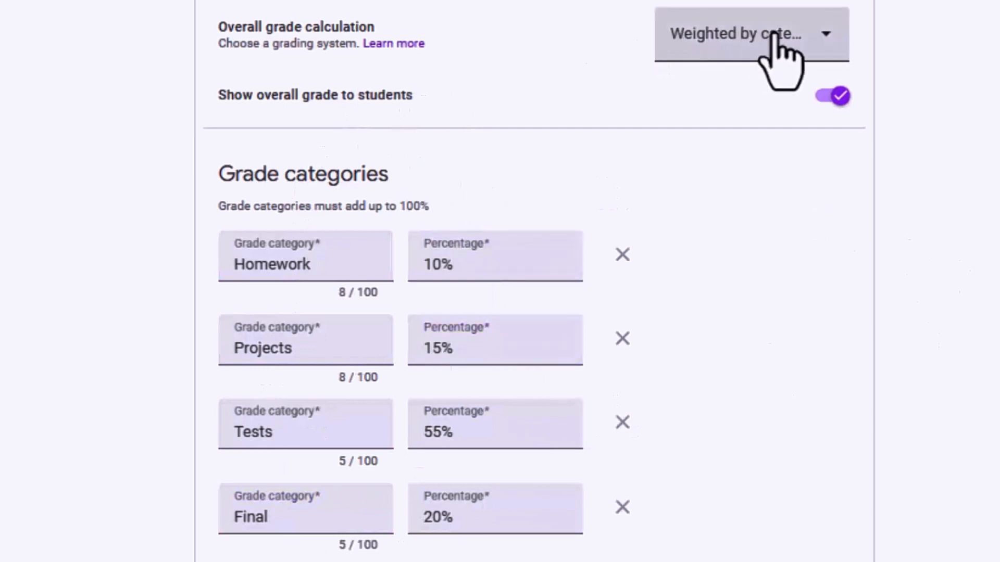
Step: View the options for overall grade calculation and the grade categories available for the assignment
click(811, 36)
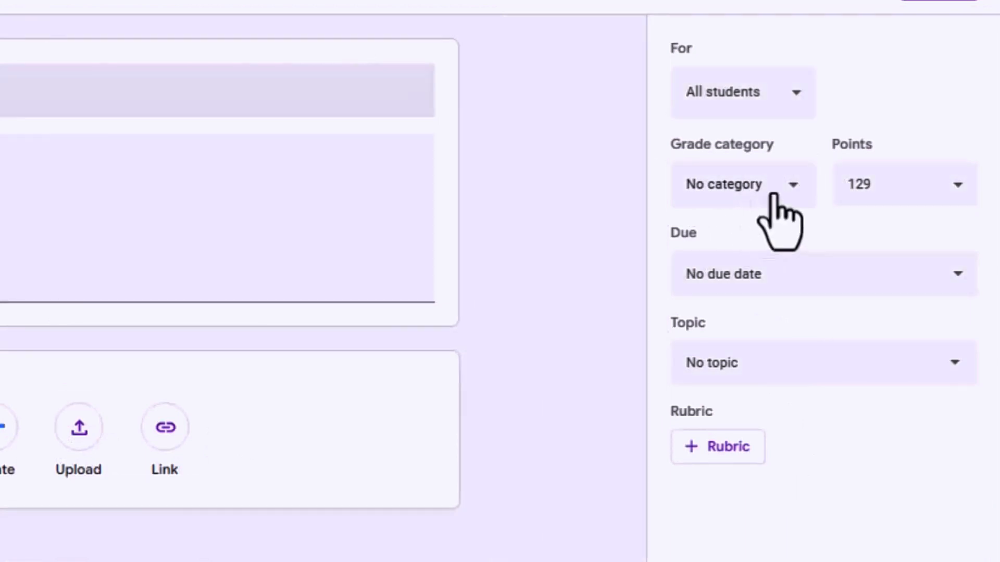
click(793, 188)
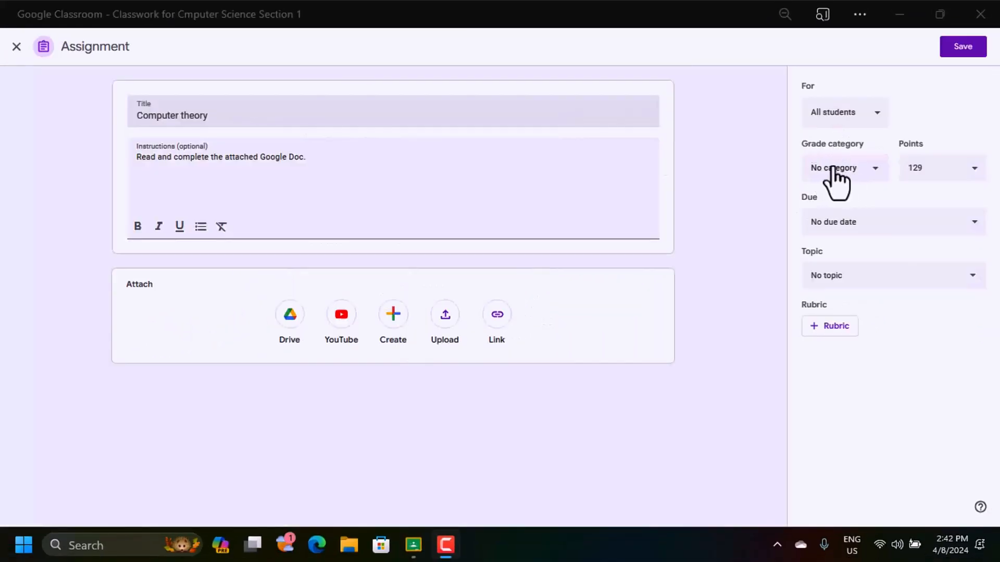
Step: Set the assignment's due date to Apr 25, 2024 at 11:59 PM
click(874, 225)
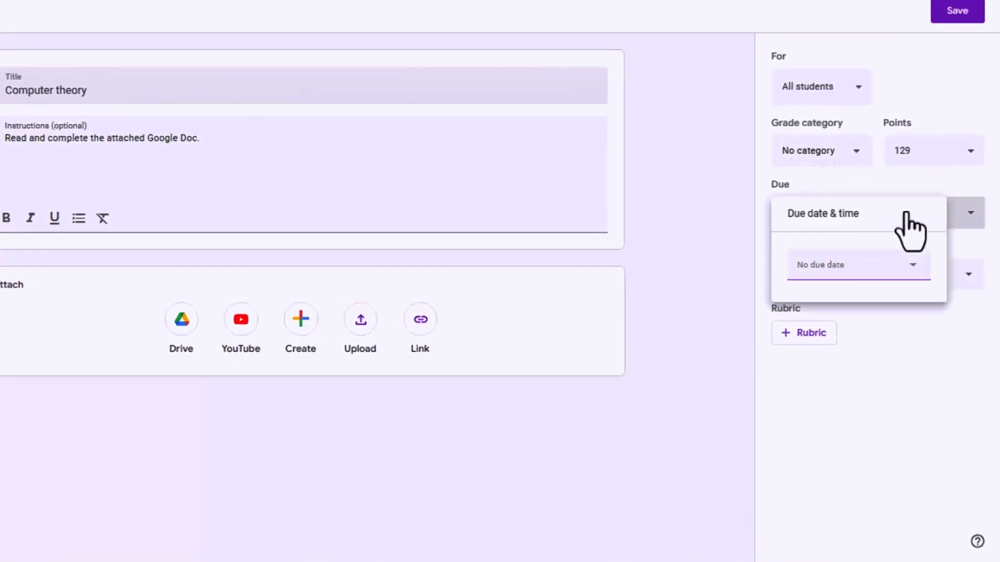
click(805, 266)
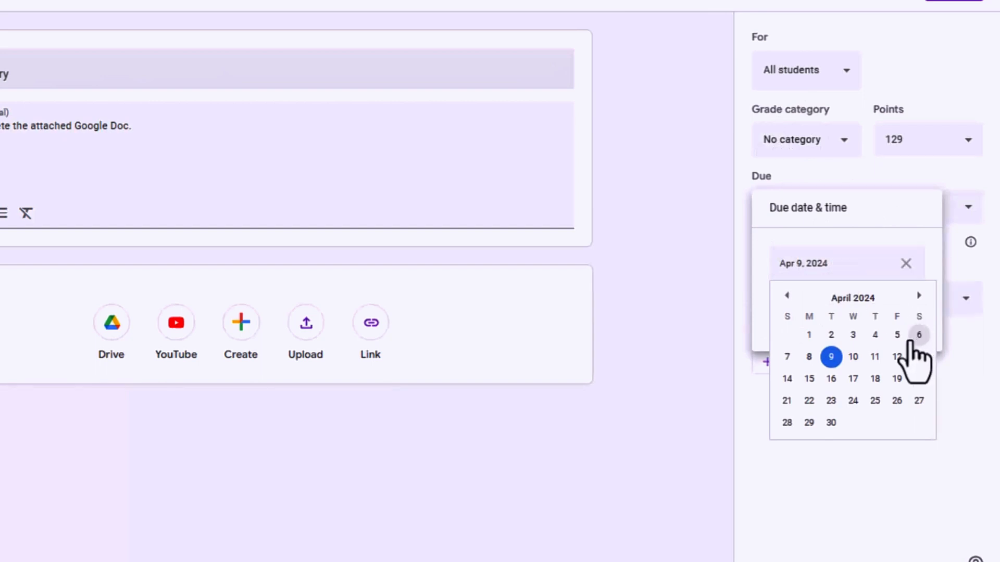
click(875, 401)
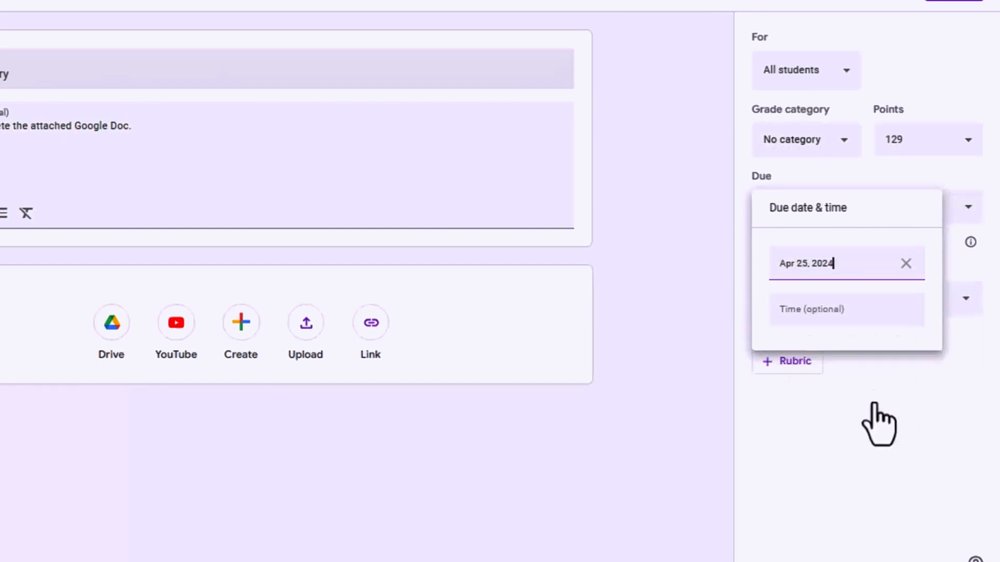
click(832, 326)
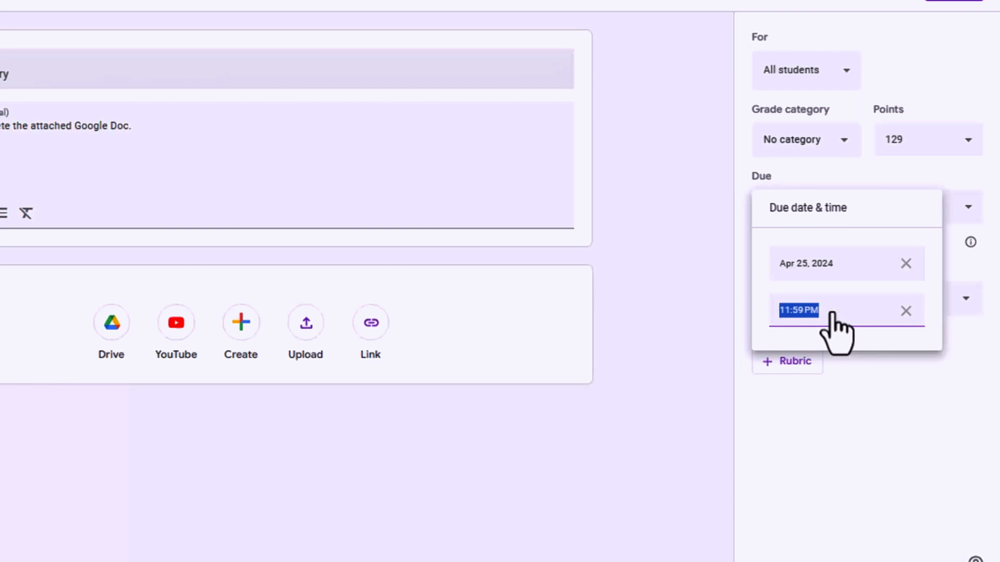
click(940, 462)
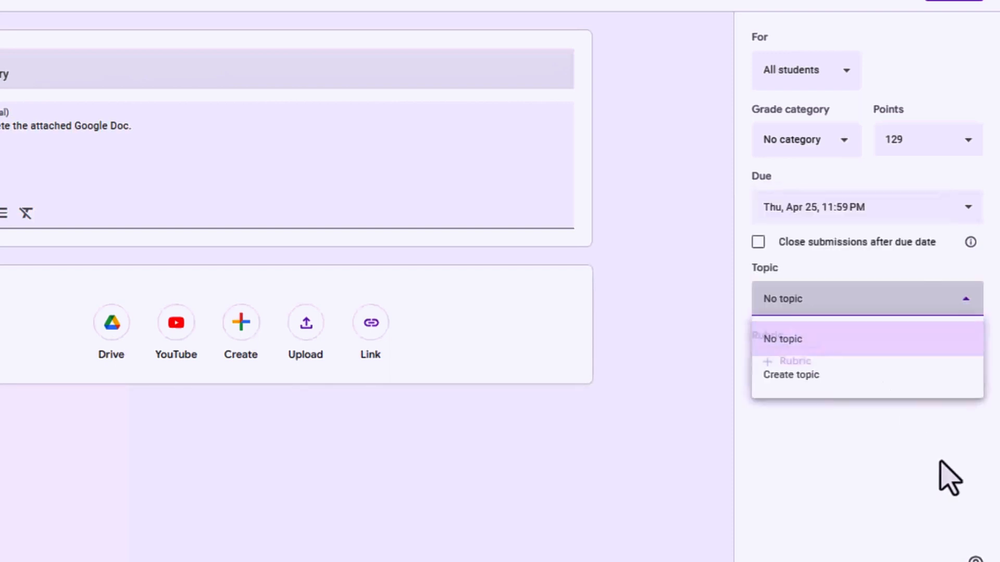
Step: File the assignment under a new topic named Computer Theory and view the rubric options
click(867, 299)
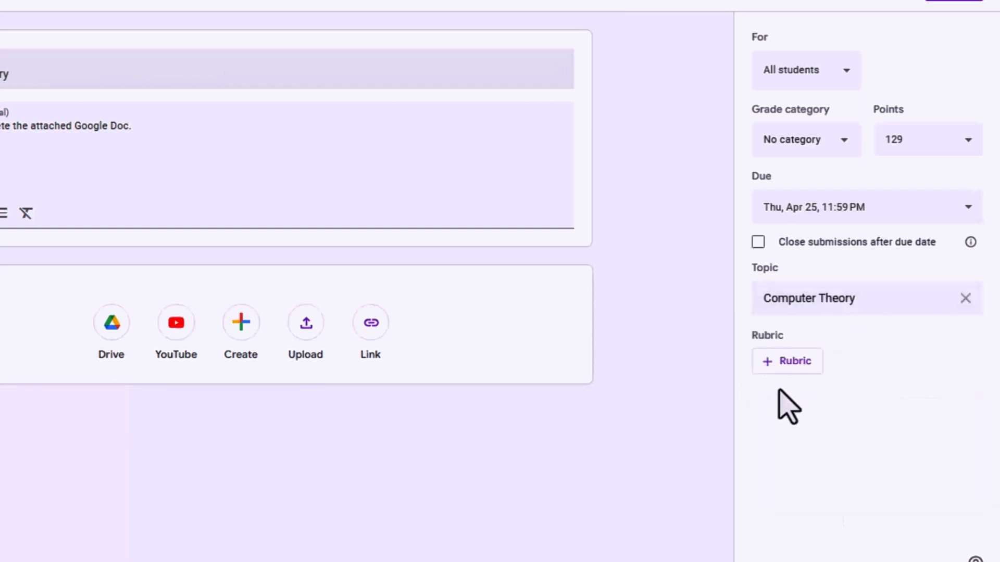
click(769, 366)
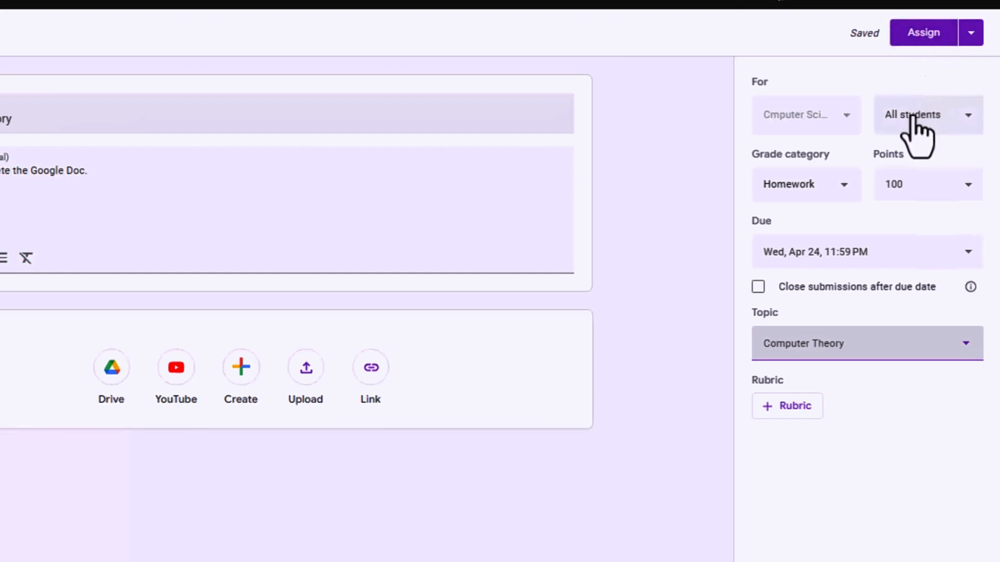
Step: Review the publishing options, assign the Computer Theory homework to the class, and open the class's Google Calendar
click(970, 32)
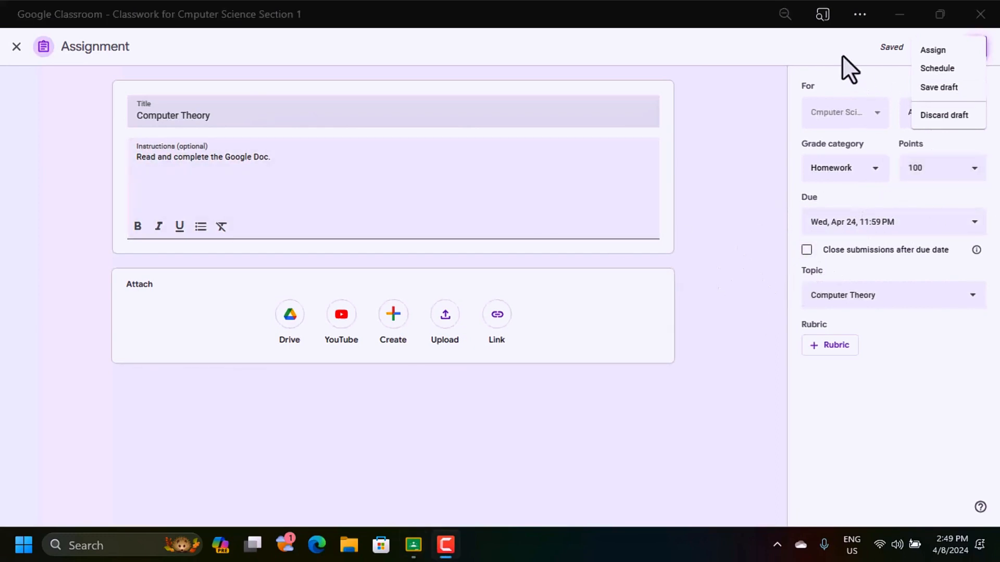
click(946, 48)
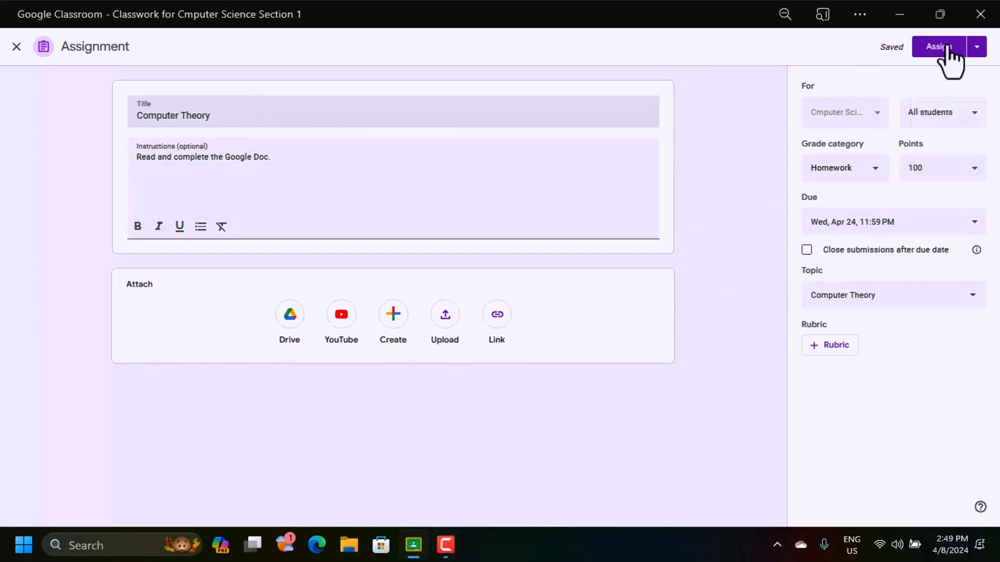
click(931, 52)
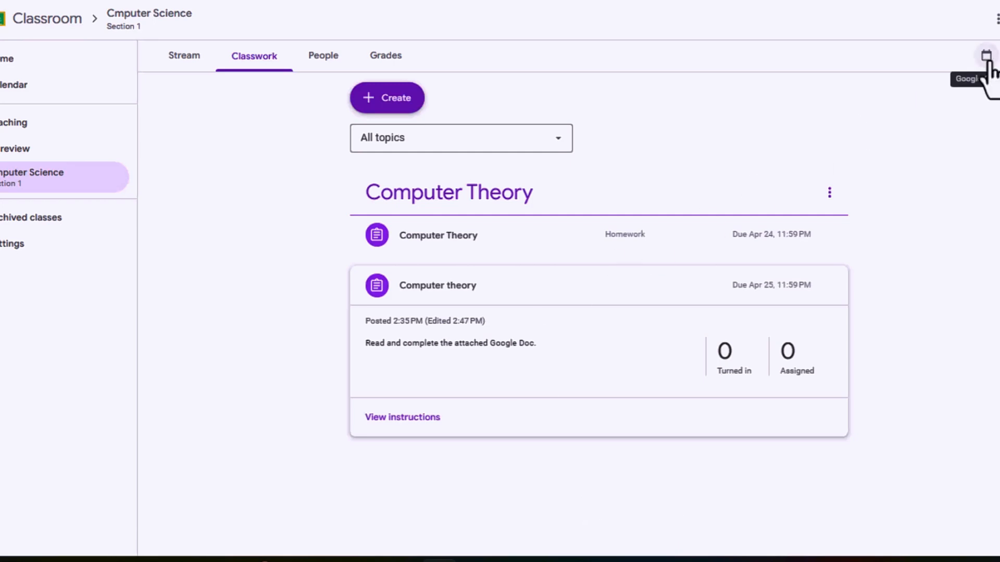
click(968, 57)
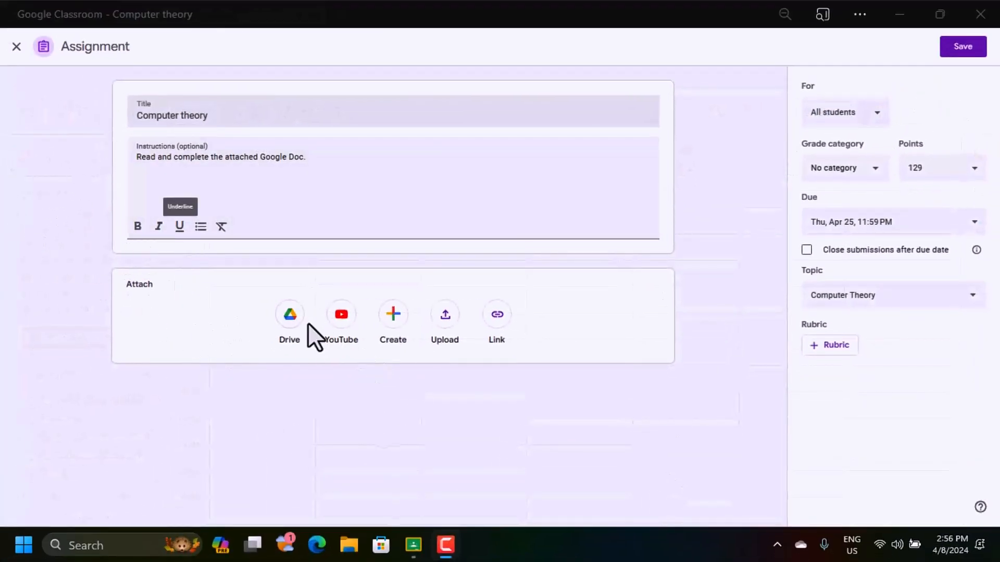
Step: Attach "Untitled document" from Google Drive to the Computer theory assignment and open its student access options
click(290, 331)
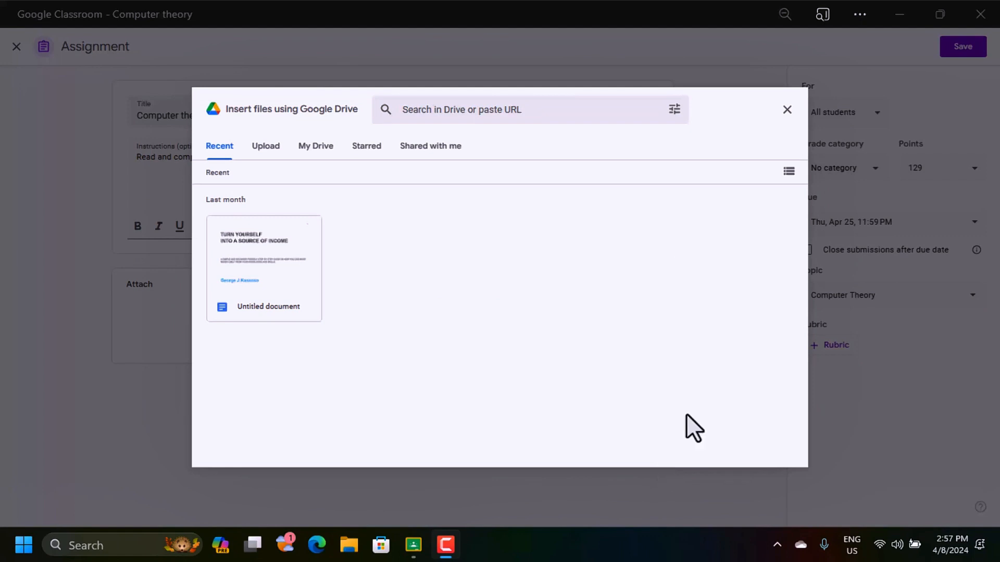
click(229, 307)
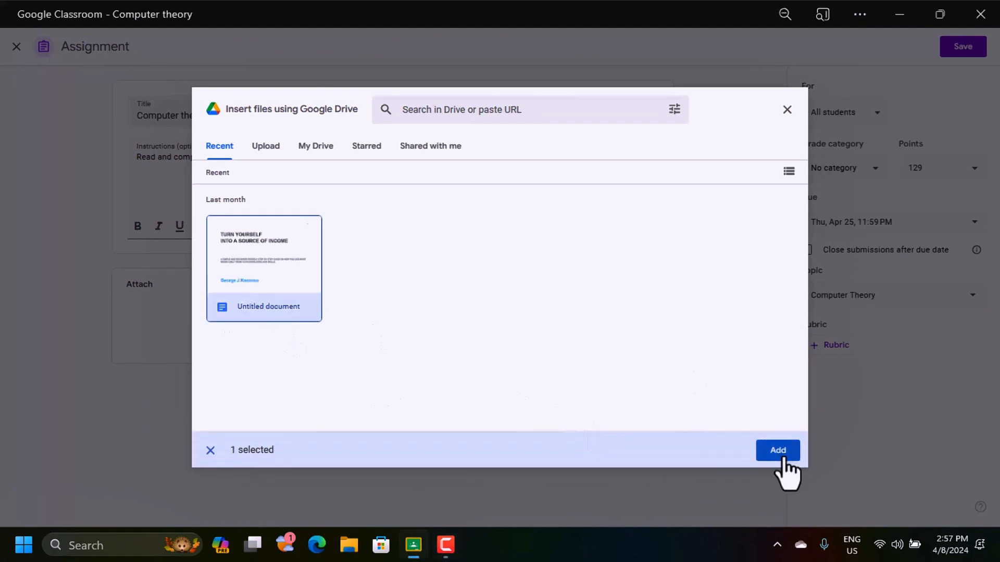
click(781, 451)
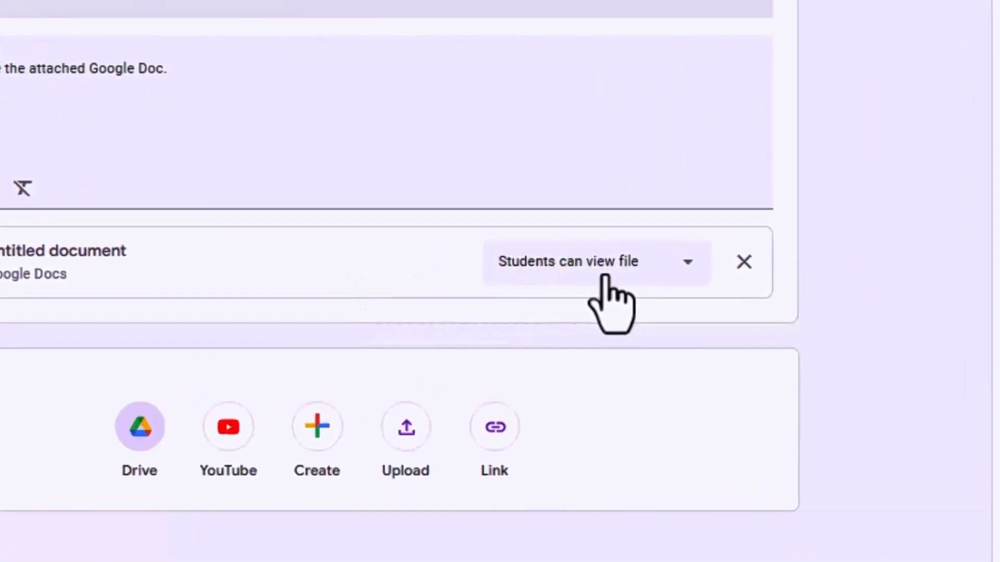
click(664, 272)
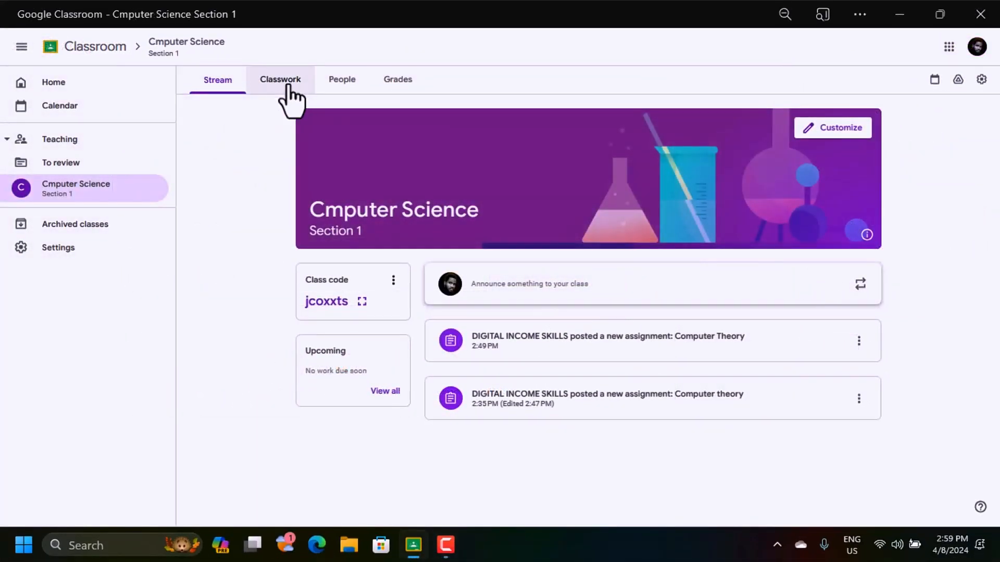
Step: Add a topic named "Computer Basics" to the class's classwork
click(281, 80)
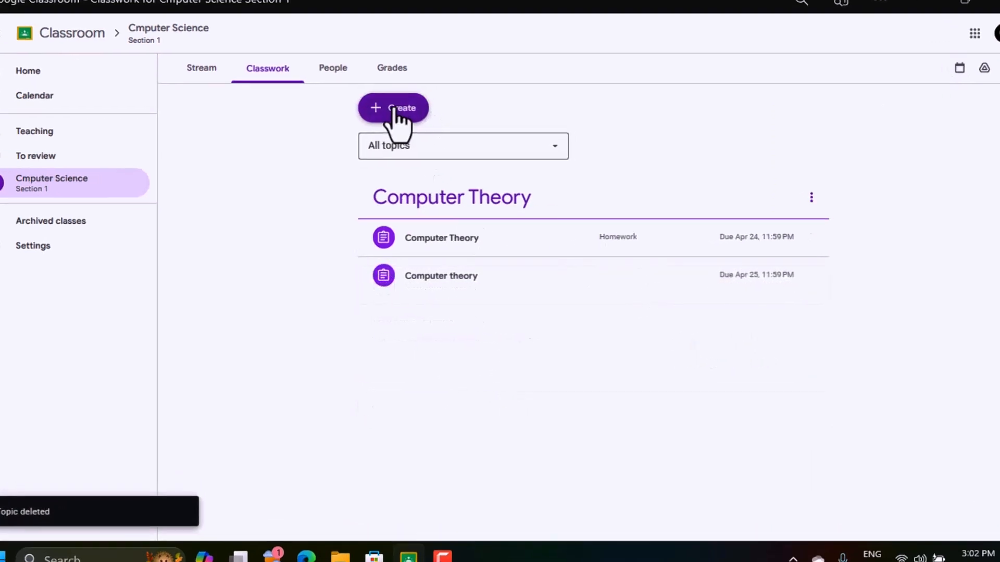
click(393, 108)
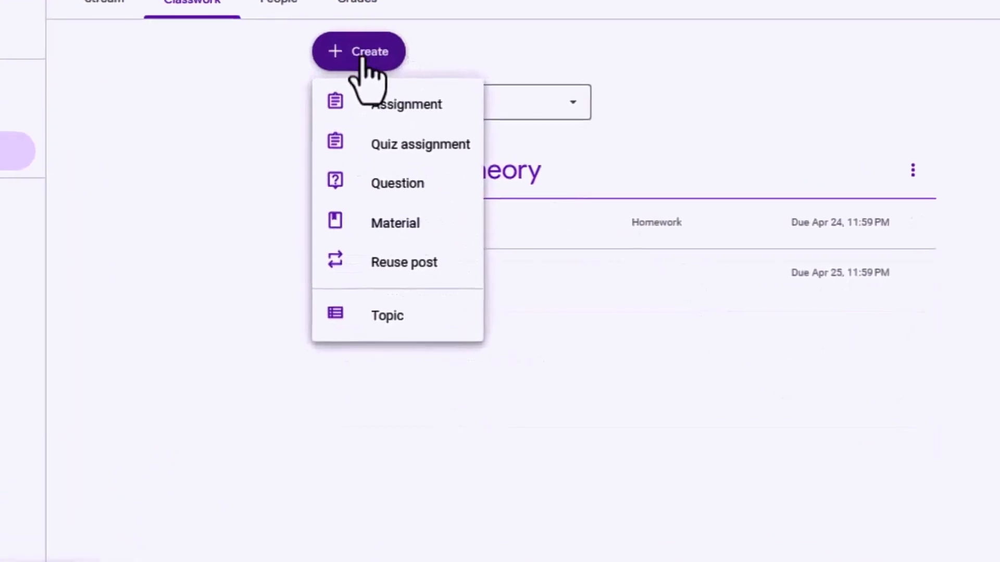
click(367, 324)
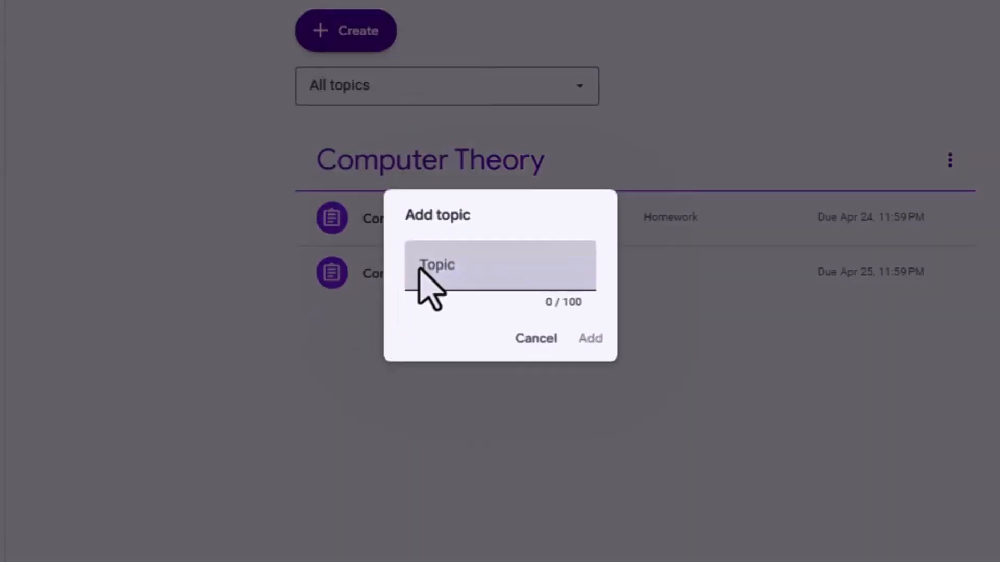
click(472, 255)
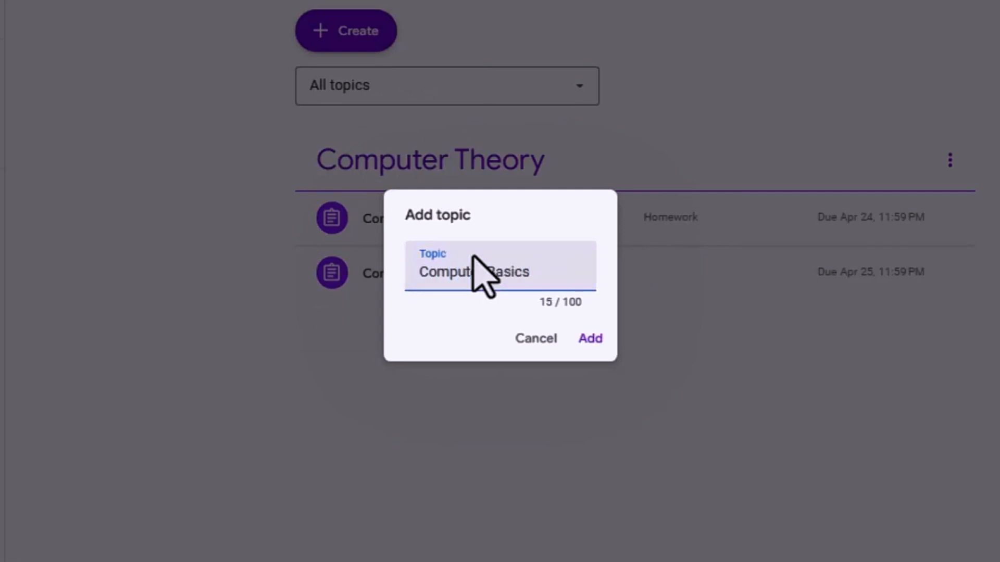
click(592, 339)
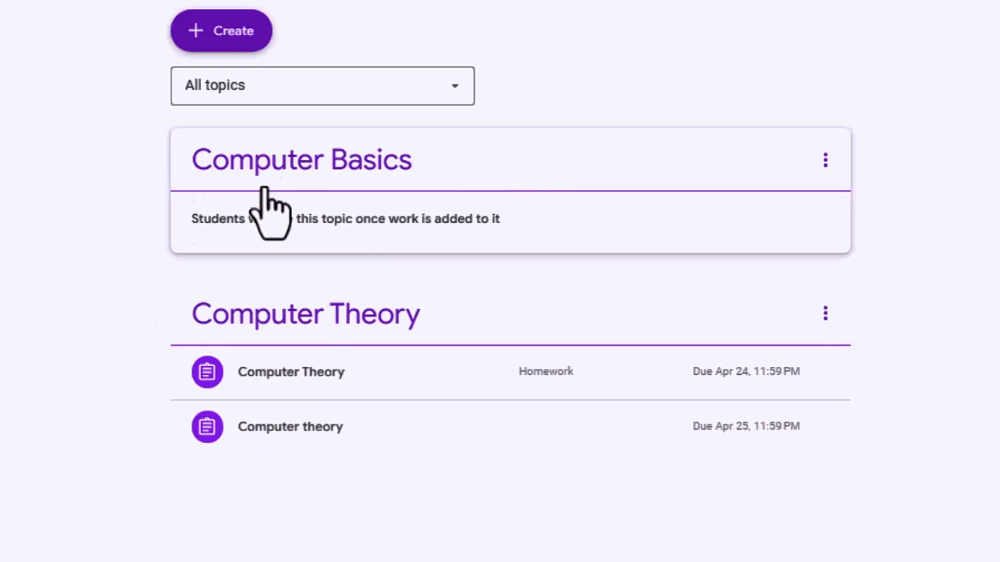
Step: Move the Computer Basics topic below Computer Theory, and move Computer Theory back below Computer Basics
drag(241, 166, 261, 386)
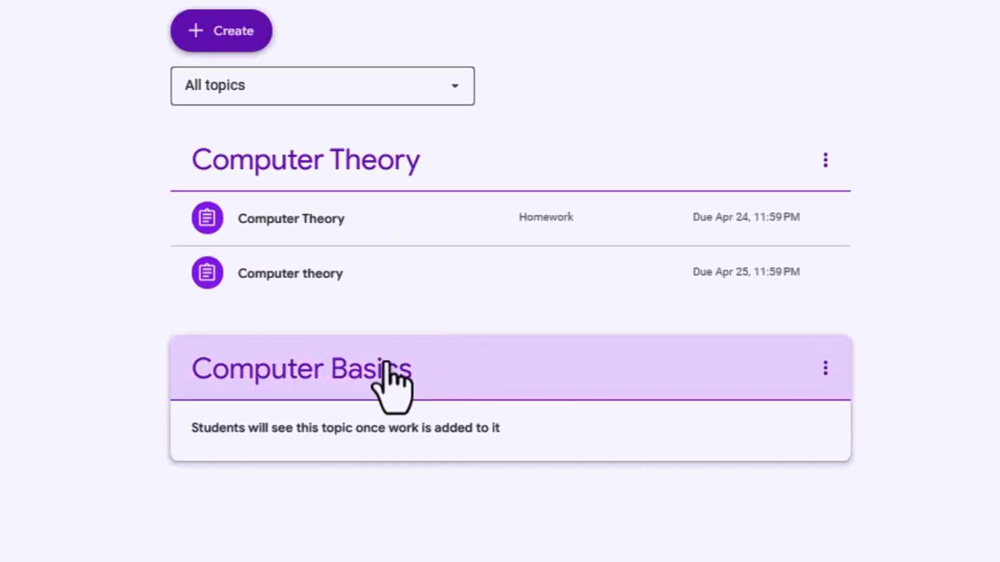
drag(287, 182, 306, 335)
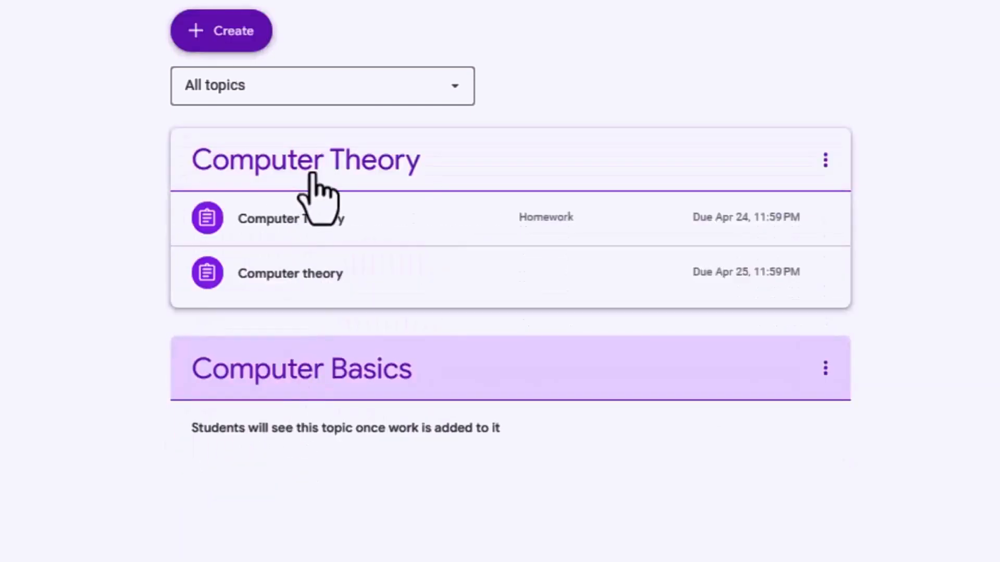
drag(312, 174, 323, 417)
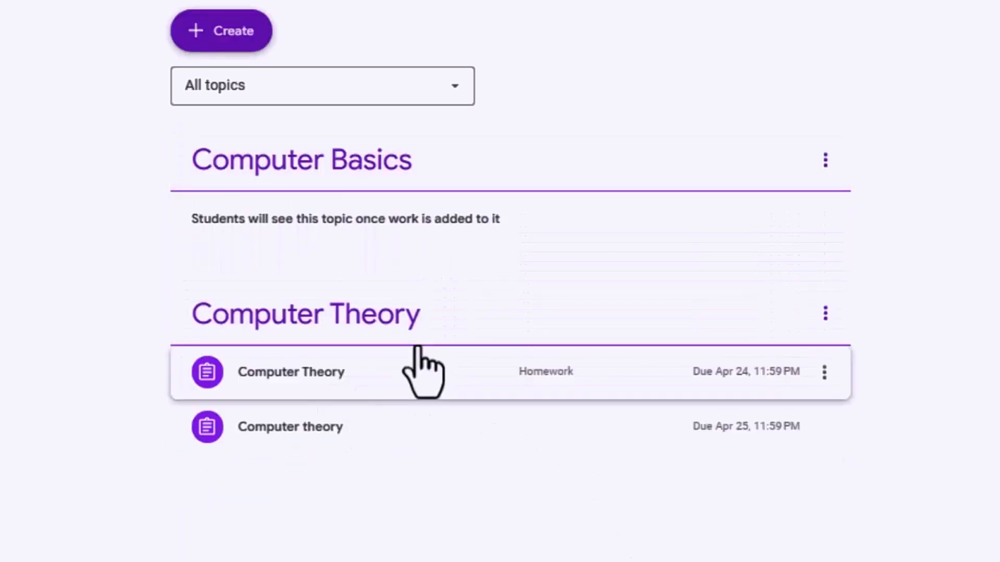